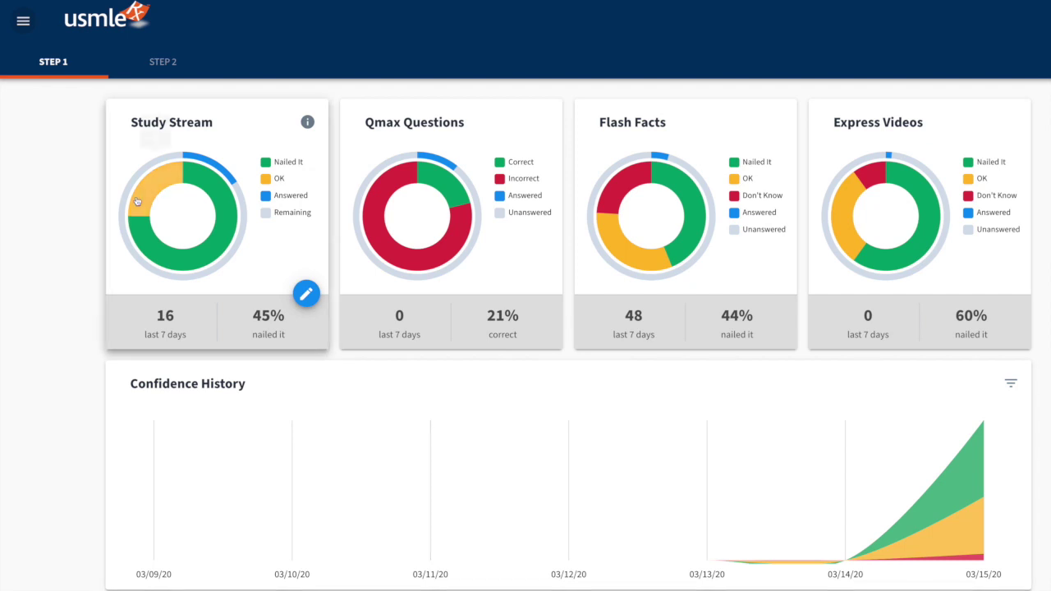
Open the deck creation page and try the Rated Only and Unrated Only card statuses, returning the setting to All
click(23, 20)
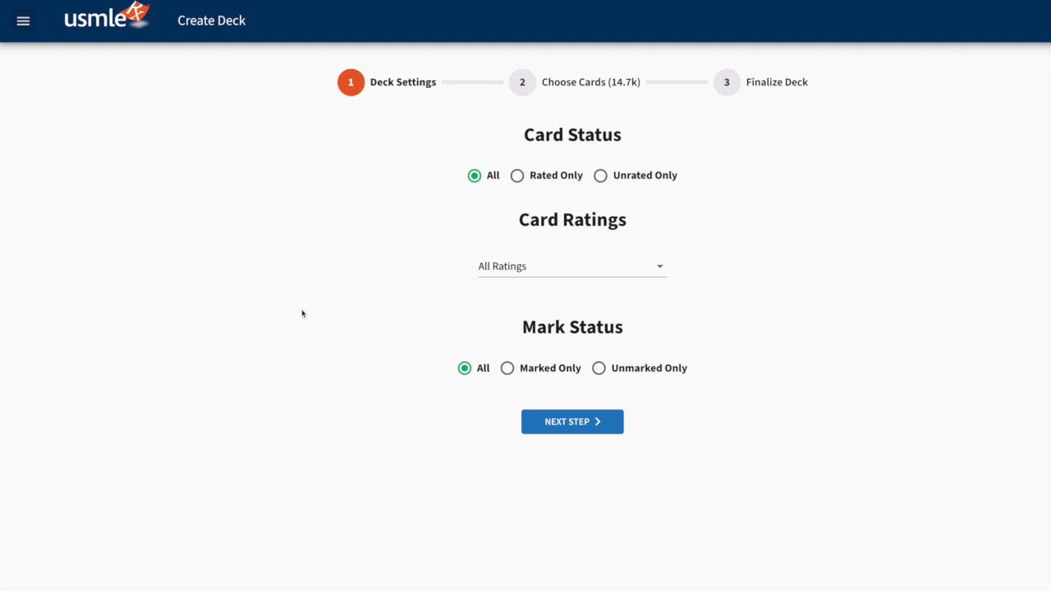
click(517, 178)
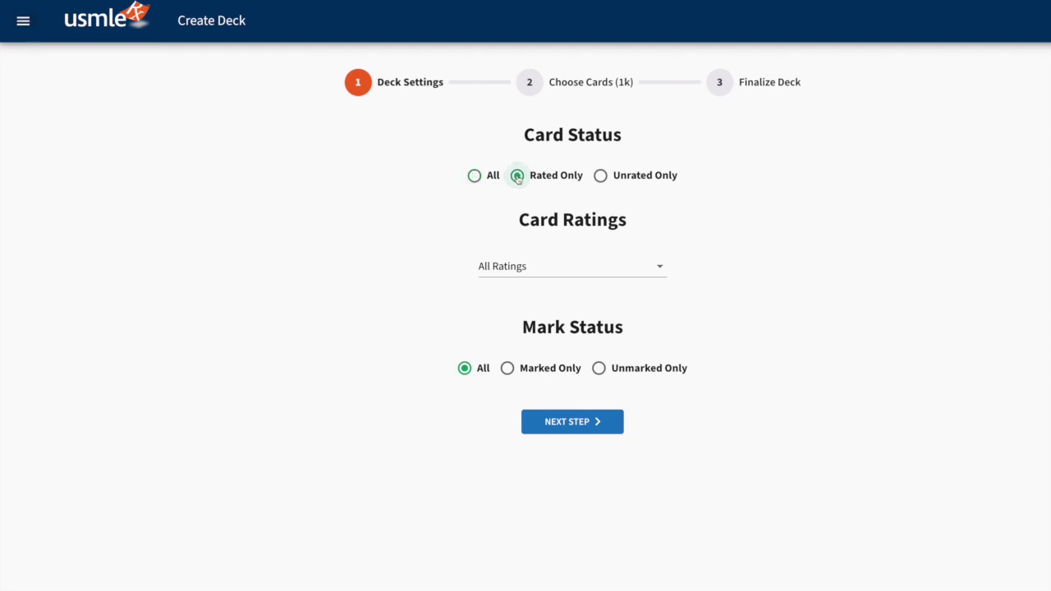
click(601, 176)
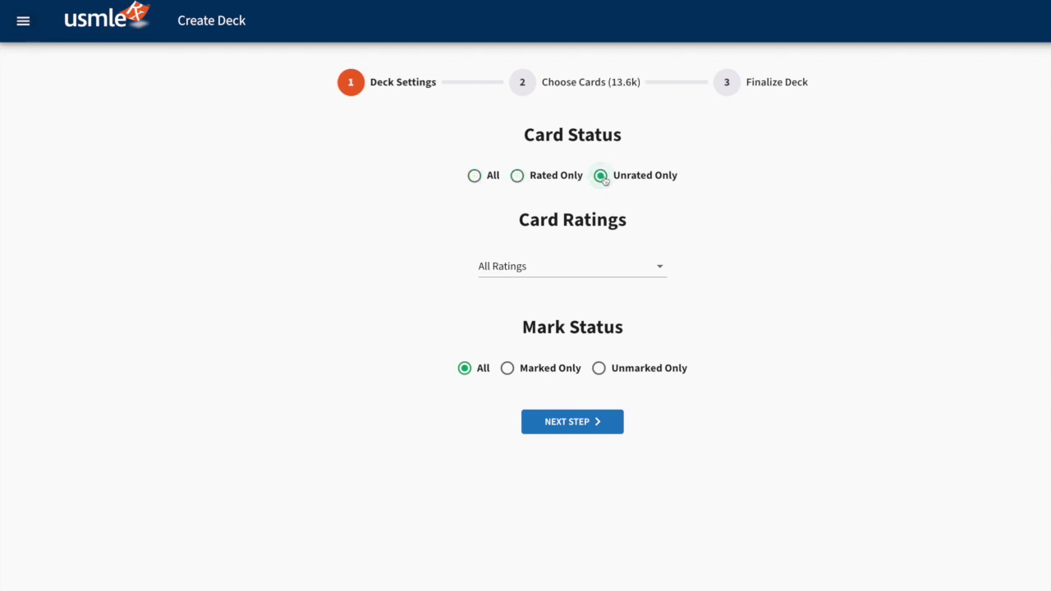
click(474, 177)
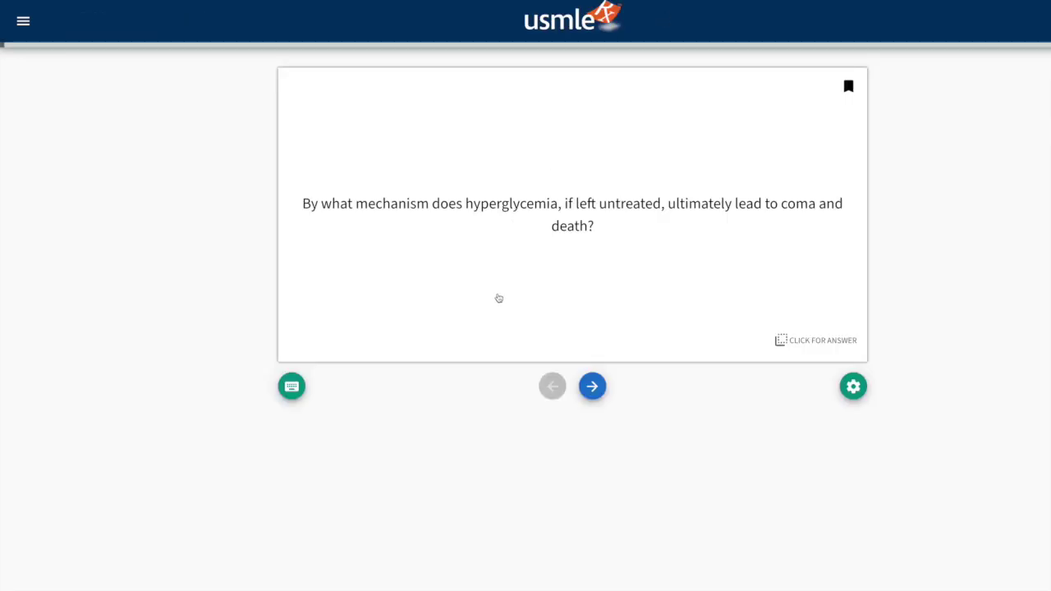
Reveal the answer to the hyperglycemia flashcard and browse through the cards that follow it
click(577, 260)
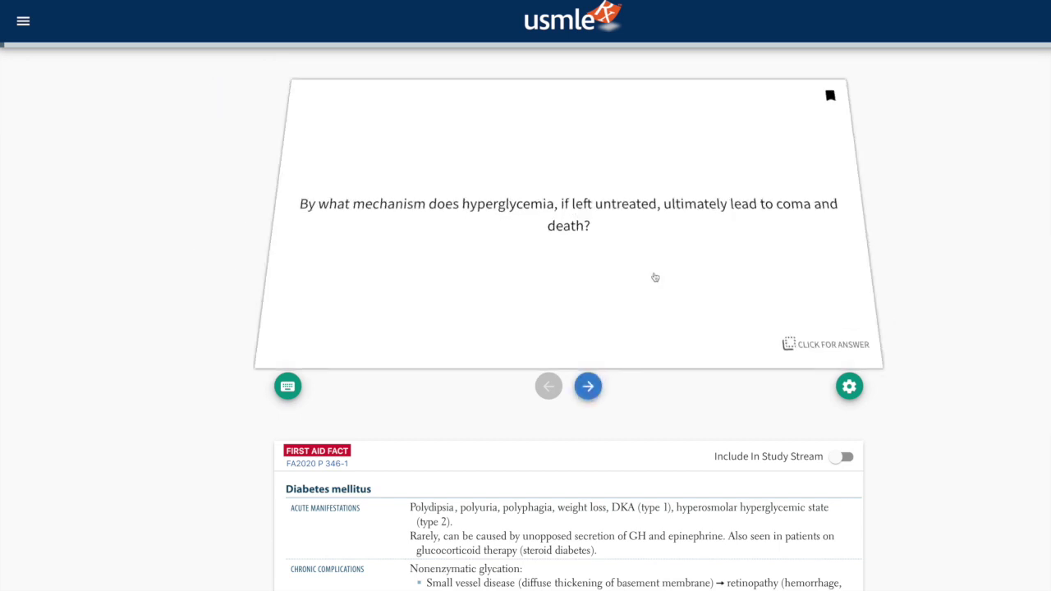
click(591, 386)
click(592, 386)
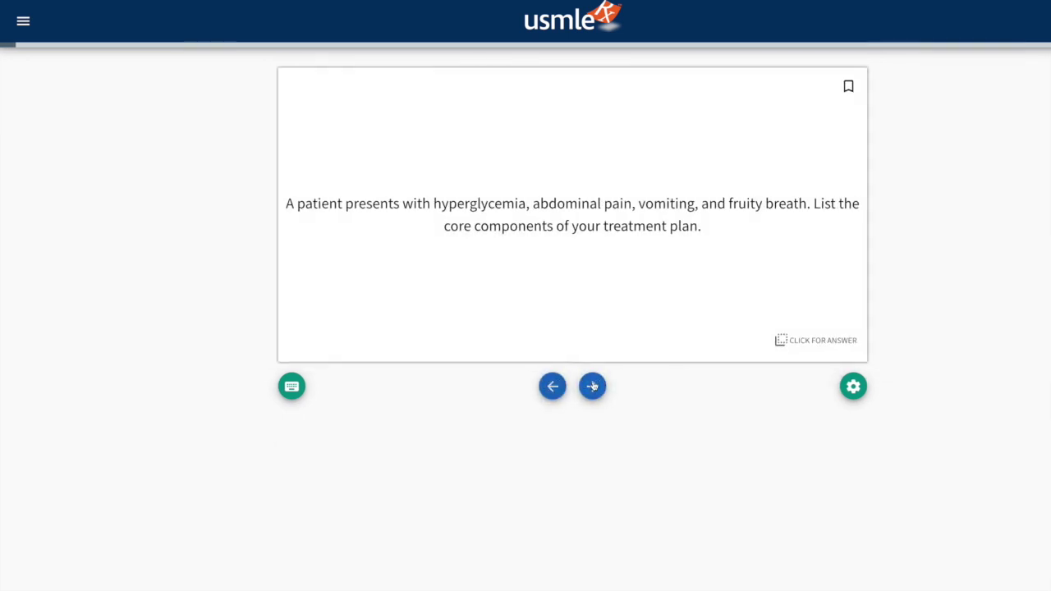
click(592, 386)
click(592, 386)
click(643, 290)
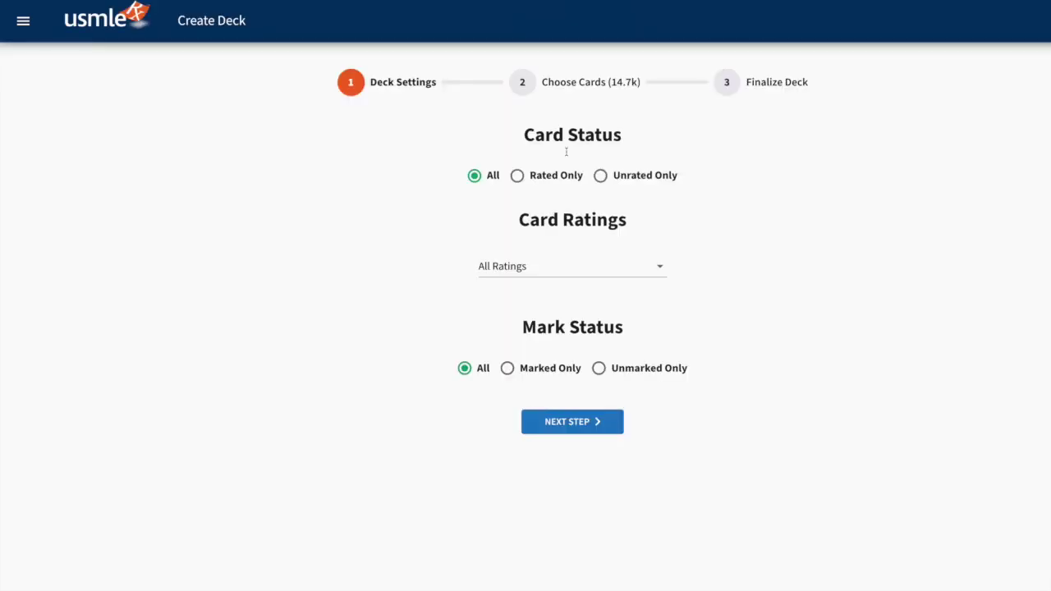
Filter the deck to Rated Only cards with the Don't Know rating
click(517, 176)
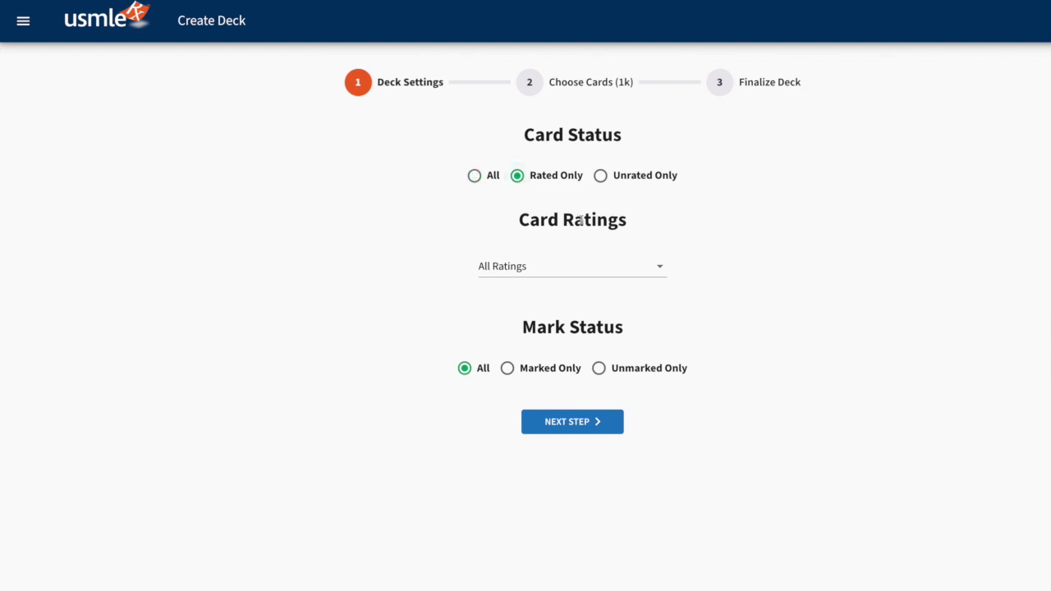
click(662, 269)
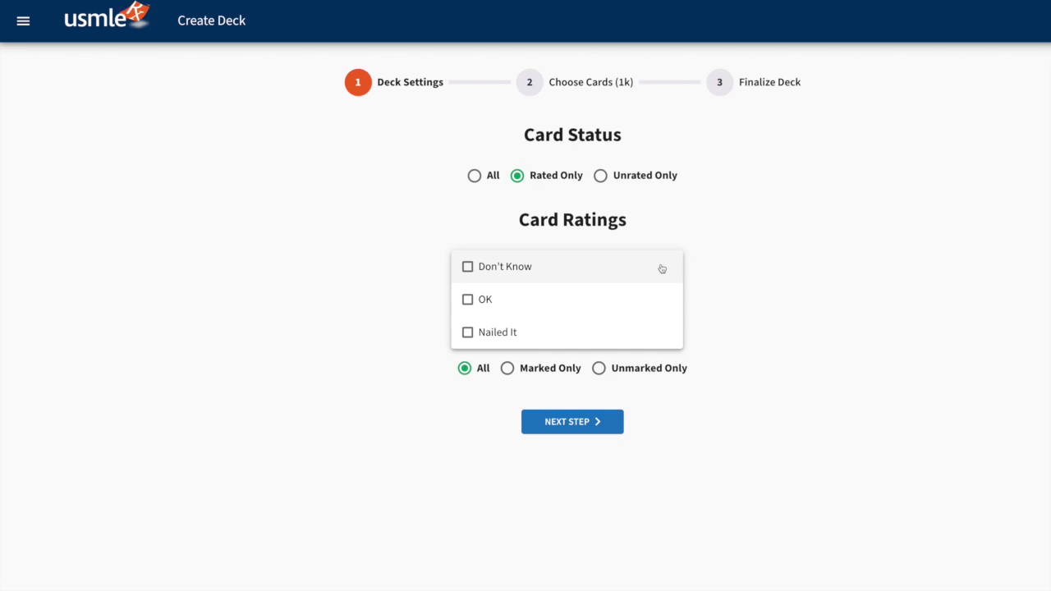
click(467, 267)
click(347, 300)
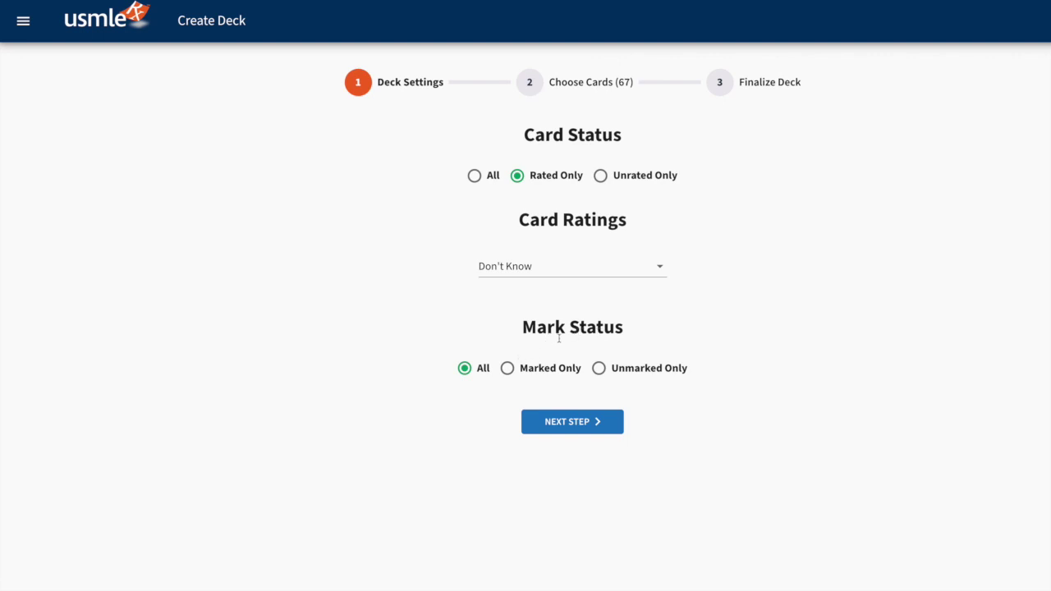
Try the Marked Only and Unmarked Only mark statuses, returning the mark status to All
click(512, 370)
click(599, 370)
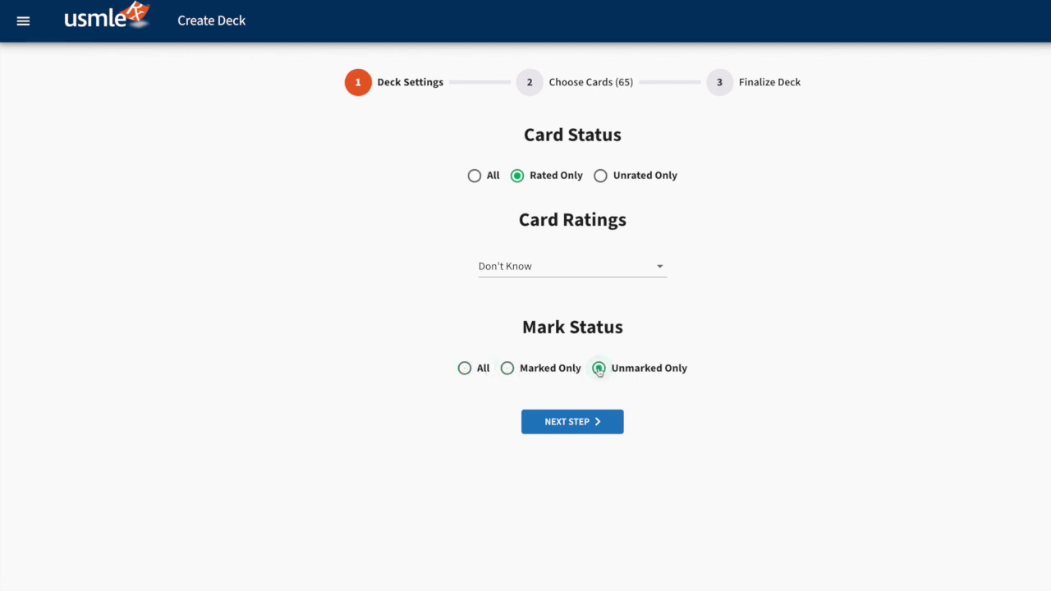
click(465, 370)
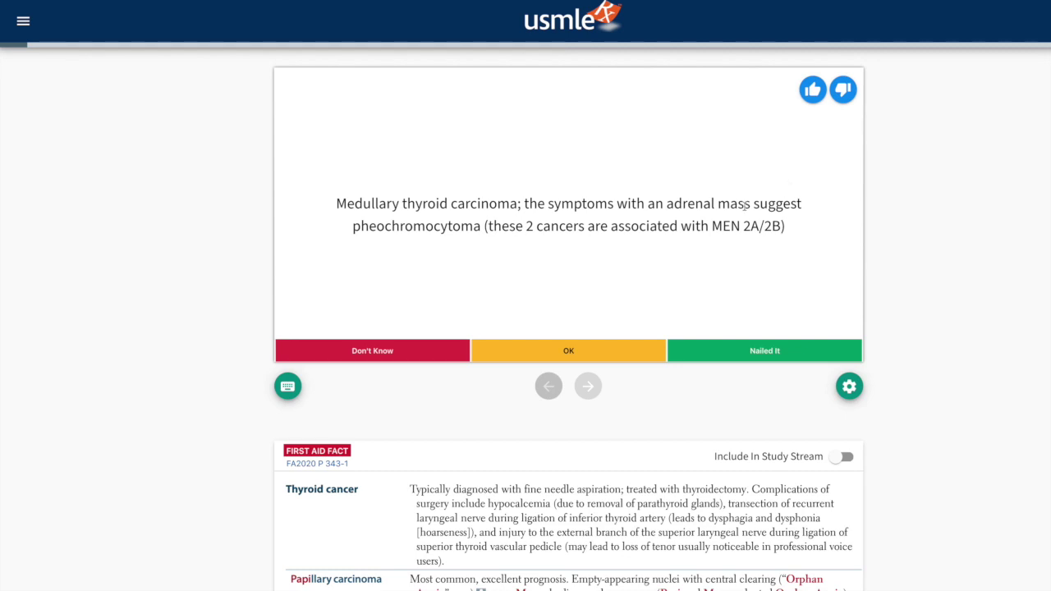
Flip the thyroid cancer flashcard back to its question side and mark the card
click(696, 231)
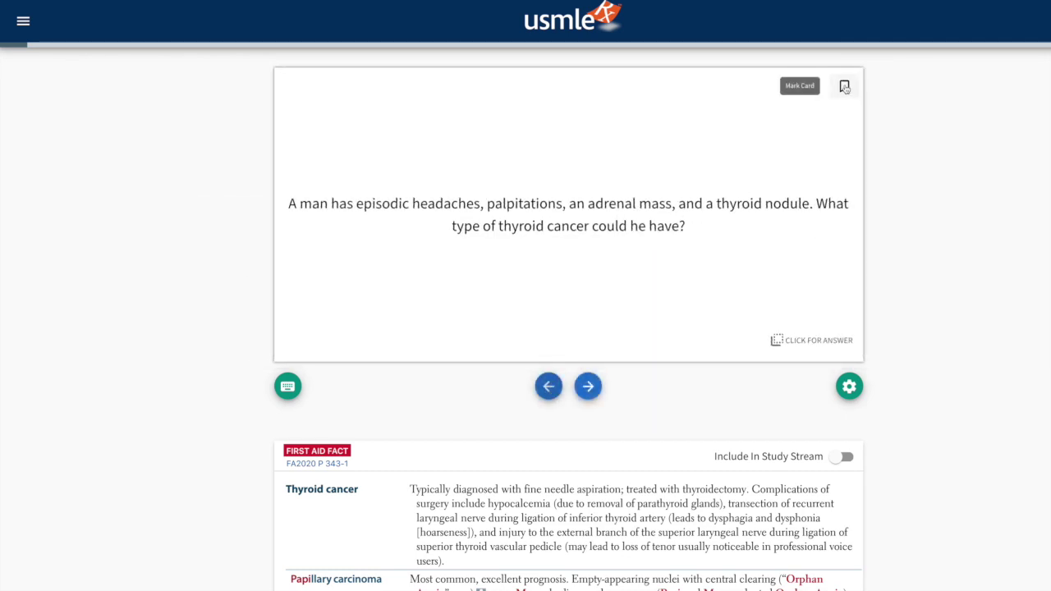
click(845, 88)
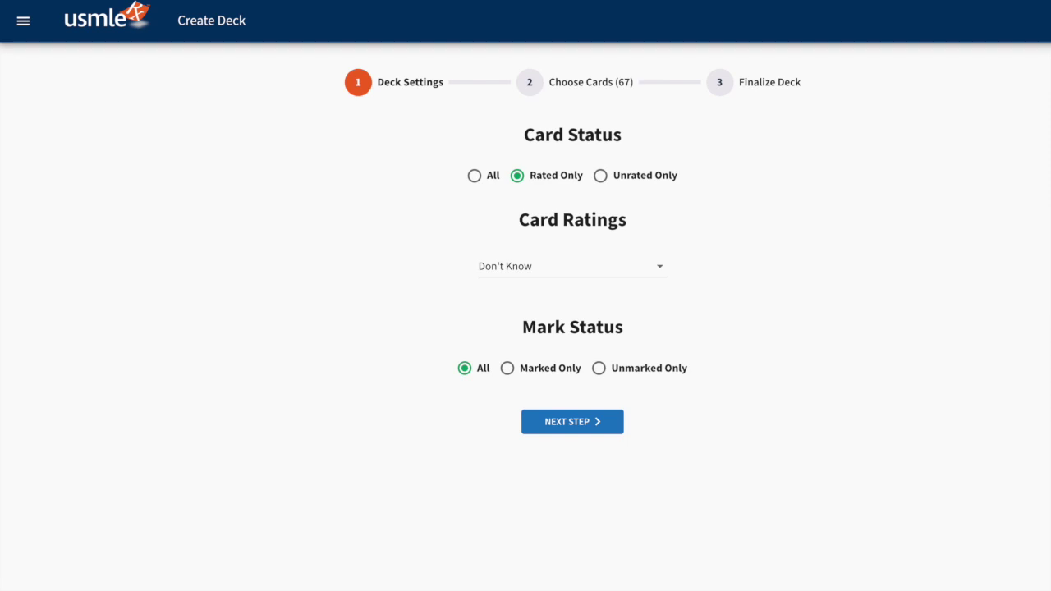
Reset the card status to All and clear the Don't Know rating filter so all ratings are included
click(474, 178)
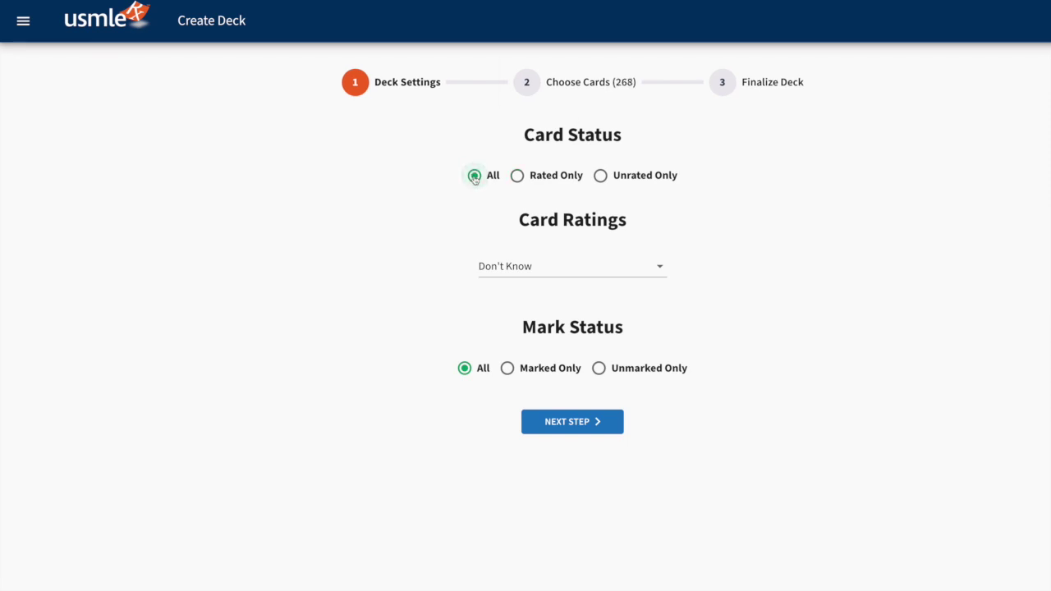
click(657, 271)
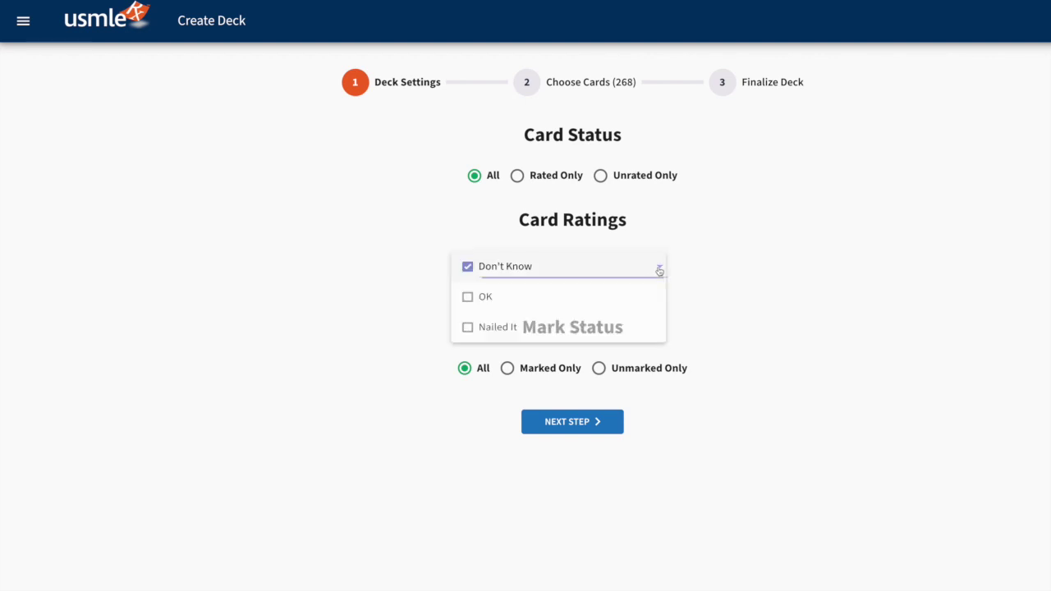
click(467, 274)
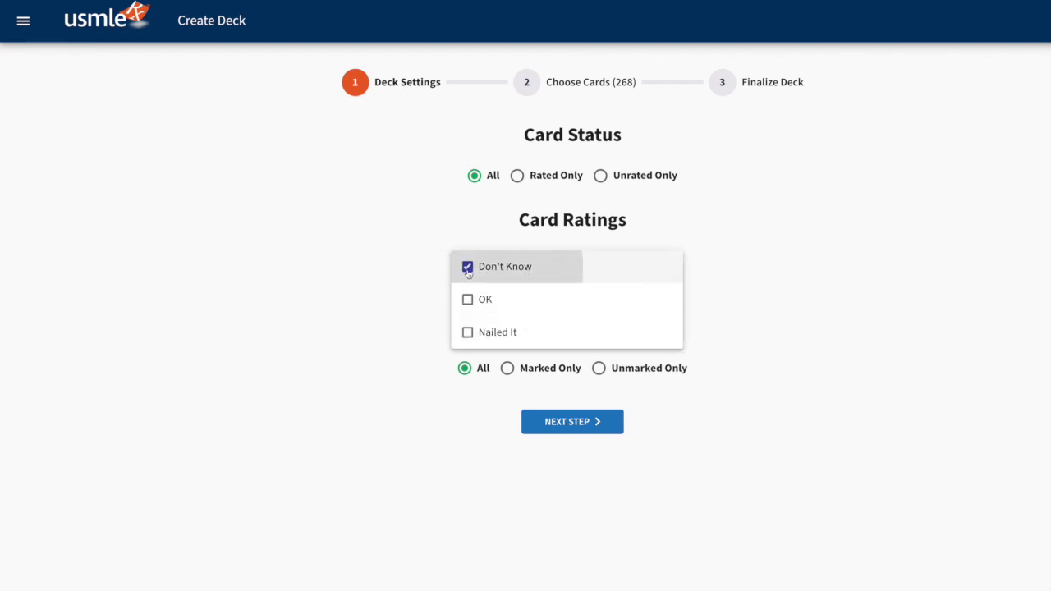
click(828, 255)
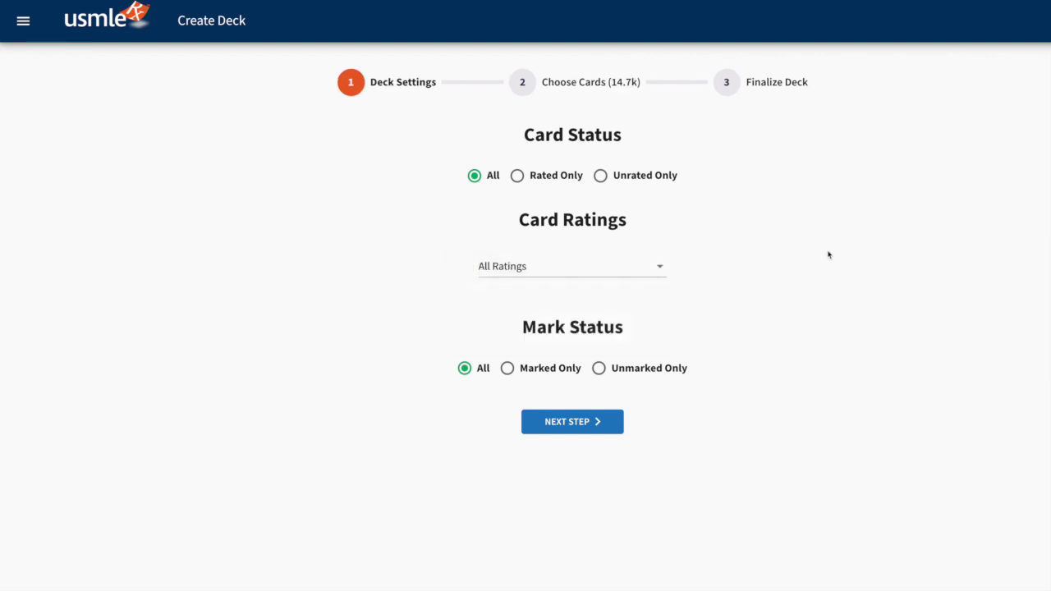
Proceed to the card selection stage and select the Pathology topic in place of All Topics
click(569, 422)
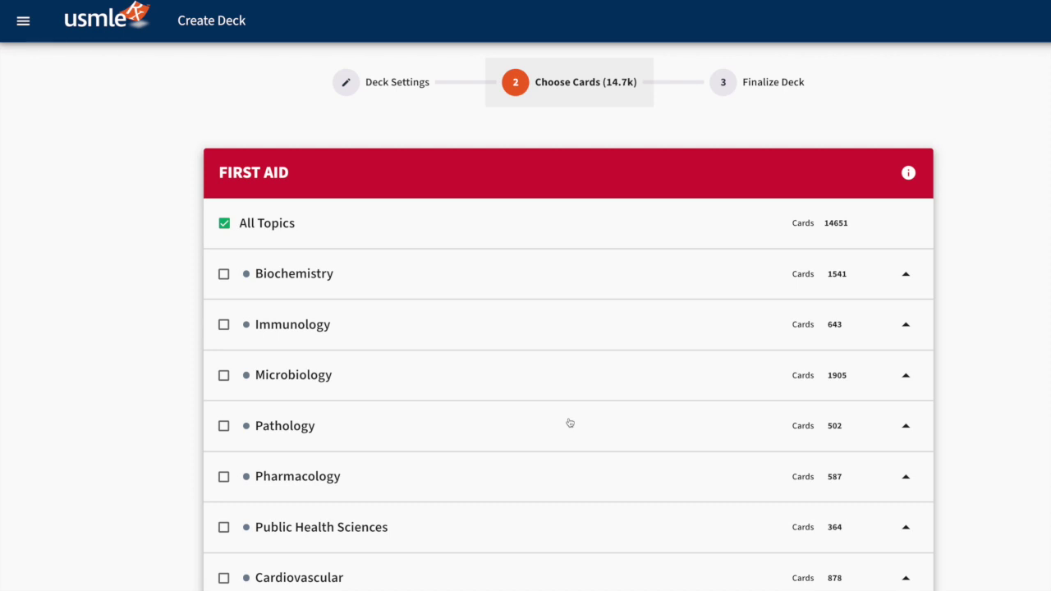
scroll(570, 423, down, 1)
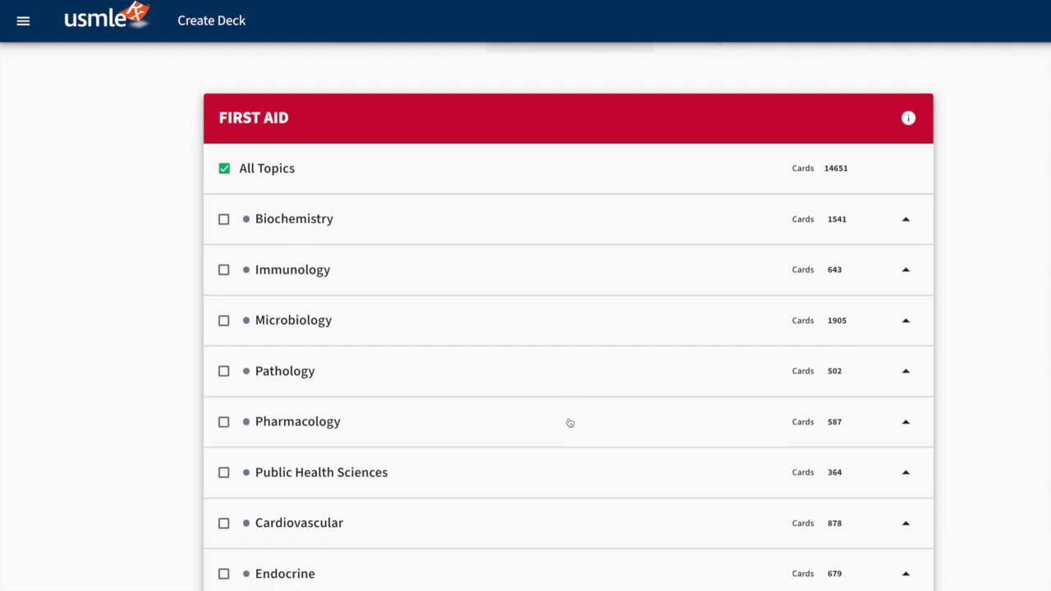
click(224, 372)
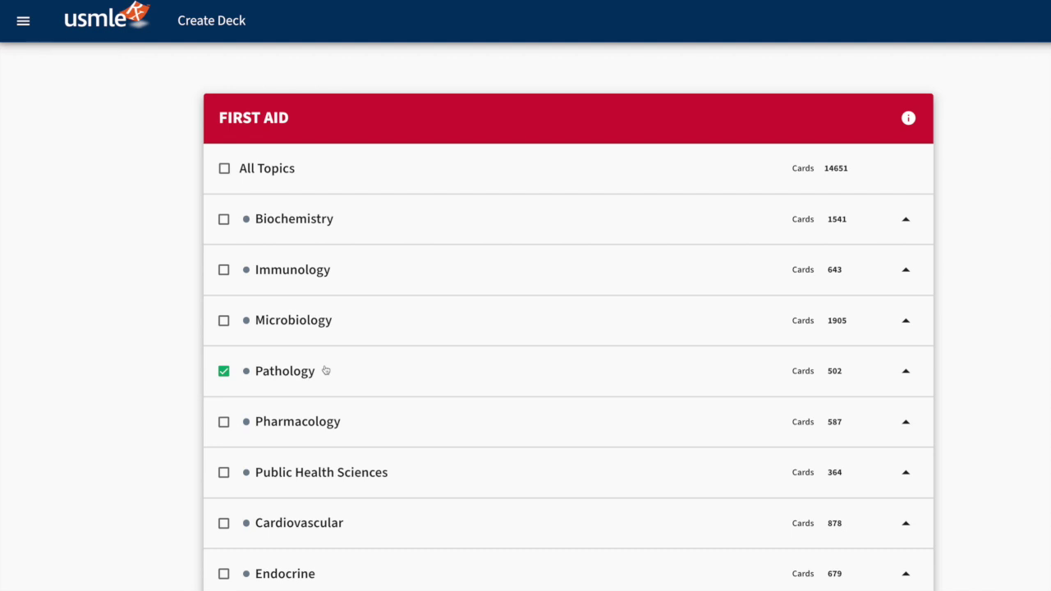
Expand the Pathology topic and its Cellular Injury subtopic to show their individual sections
scroll(325, 371, down, 1)
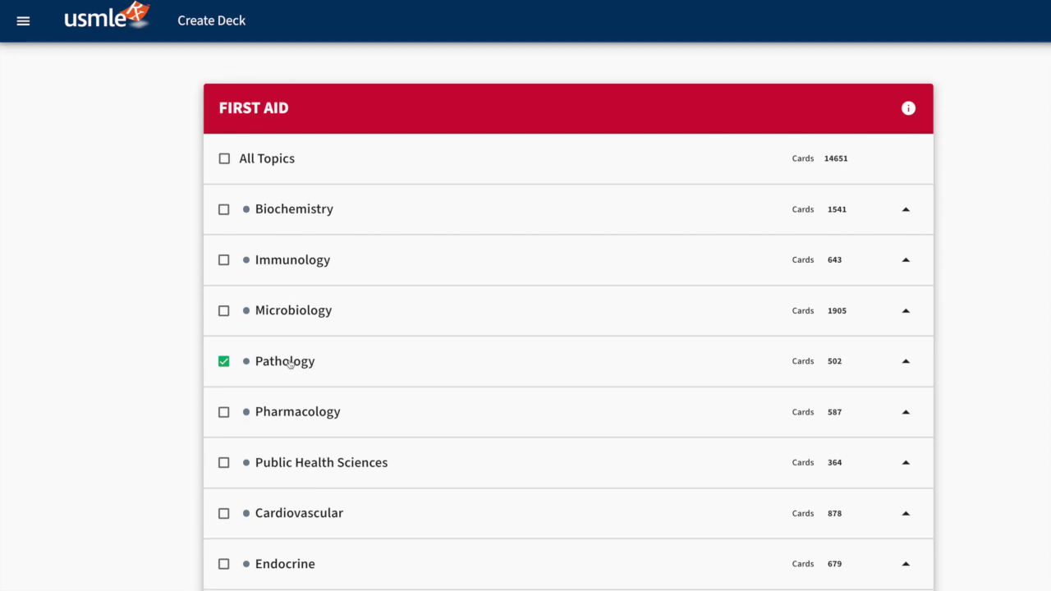
click(293, 364)
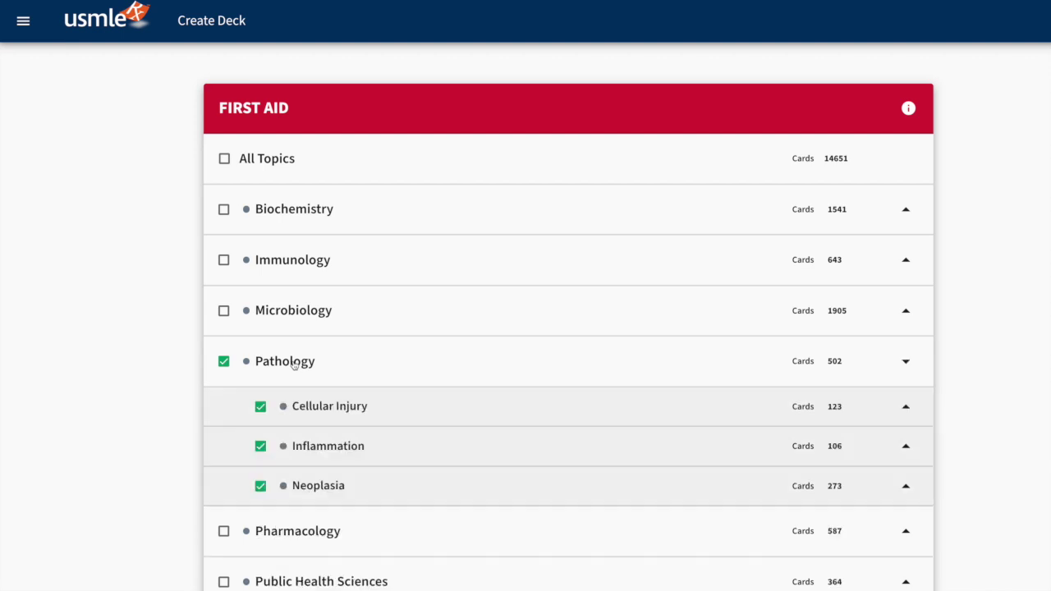
scroll(368, 359, down, 1)
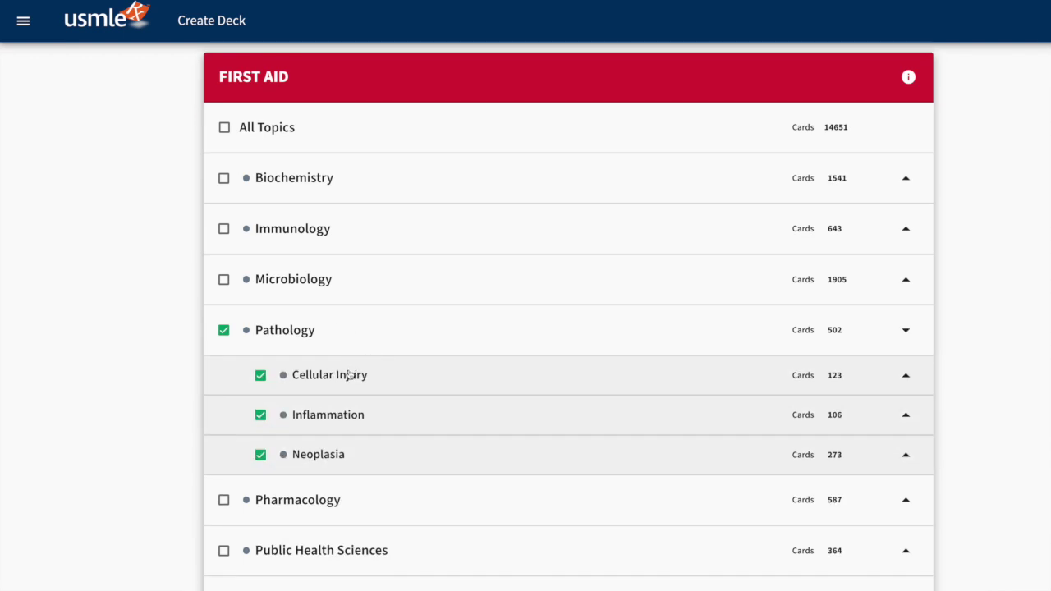
click(348, 377)
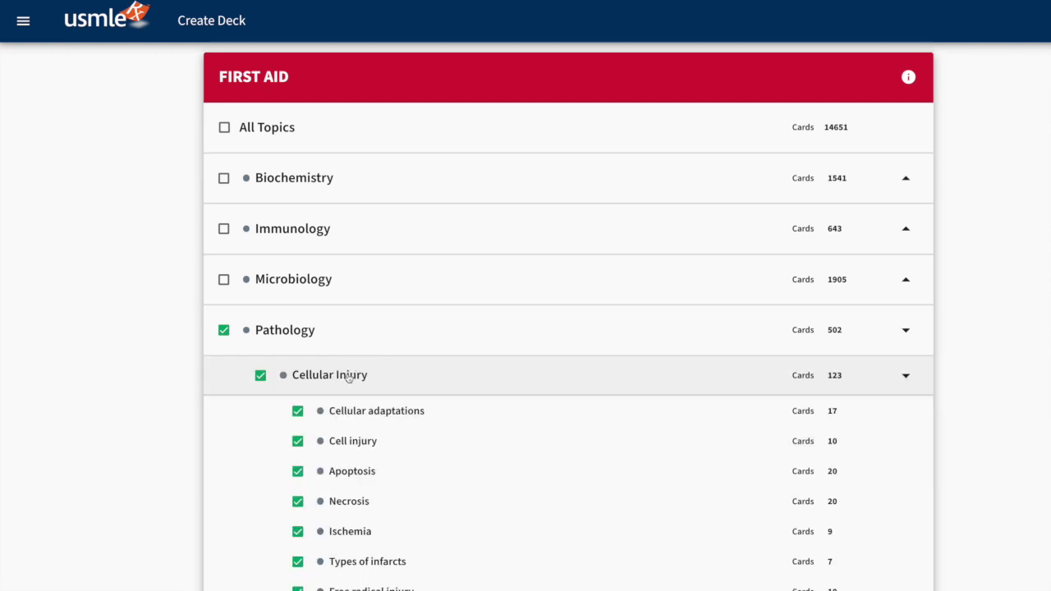
scroll(348, 377, down, 3)
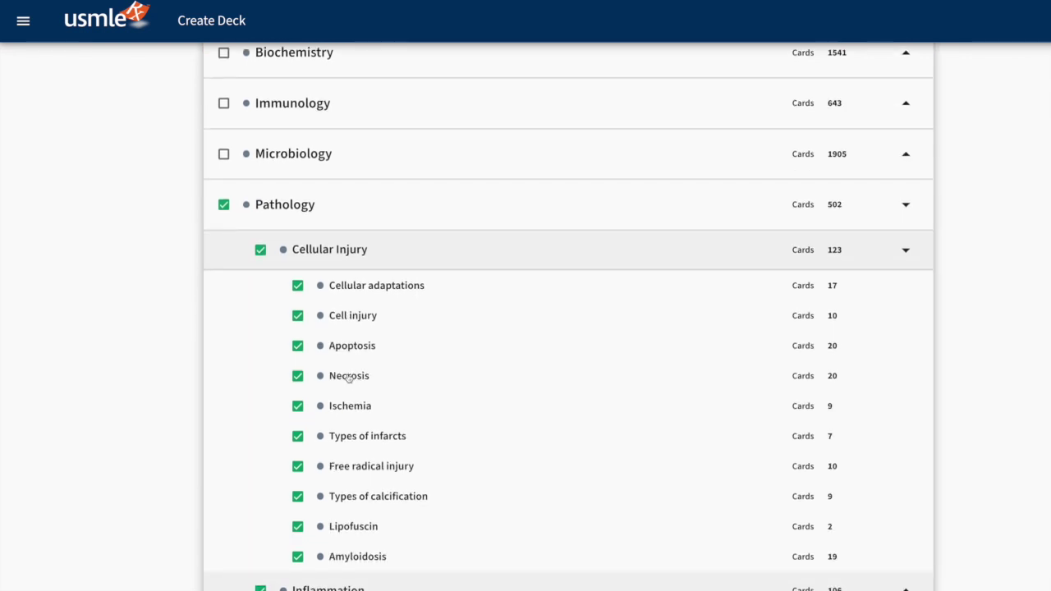
Limit the Pathology selection to the Cellular Injury subtopic, excluding Cellular adaptations and Cell injury
click(225, 209)
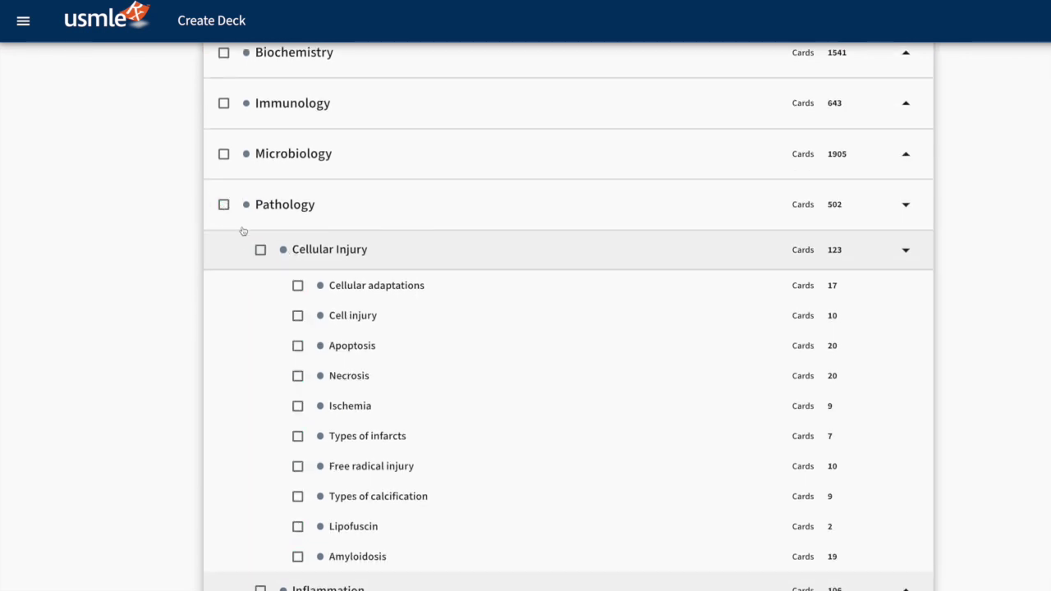
click(260, 250)
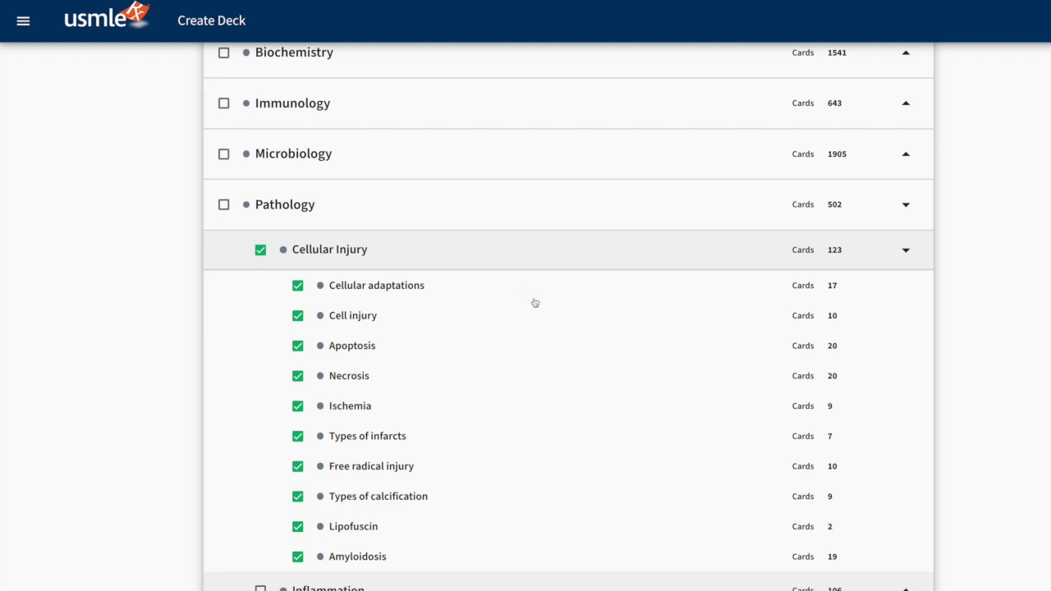
scroll(535, 303, down, 1)
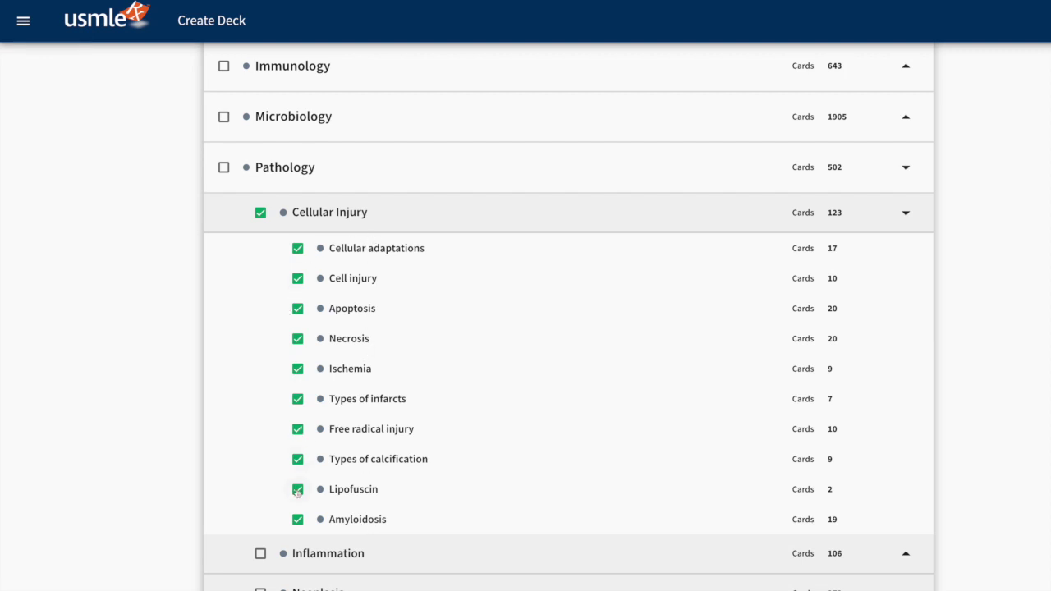
click(298, 248)
click(296, 280)
Proceed to the deck finalization stage and name the deck "Pathology 2"
scroll(579, 393, down, 1)
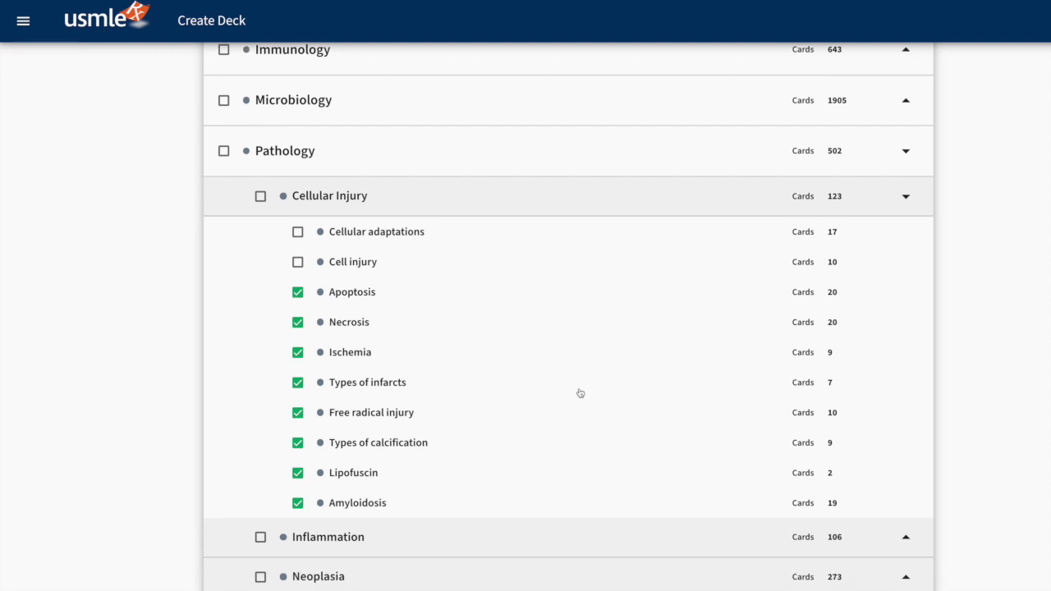
scroll(579, 393, down, 2)
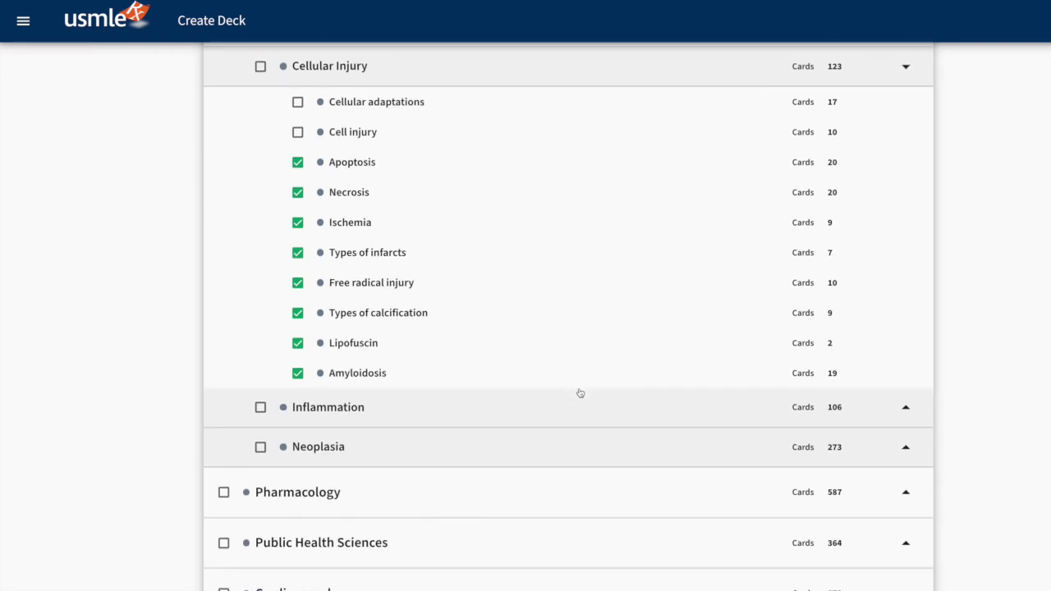
scroll(579, 393, up, 1)
scroll(580, 393, up, 1)
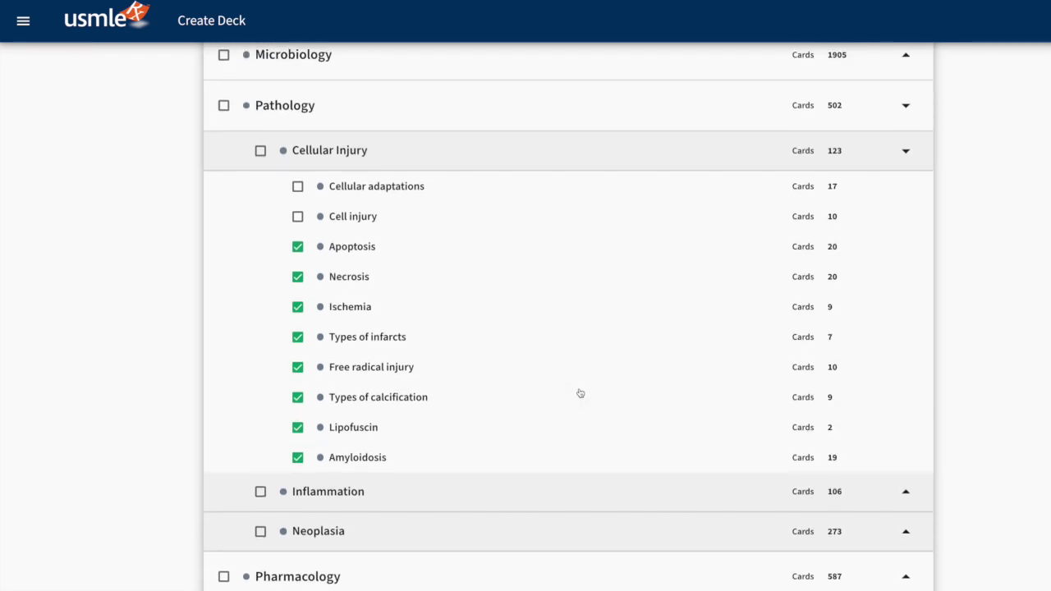
scroll(580, 393, down, 8)
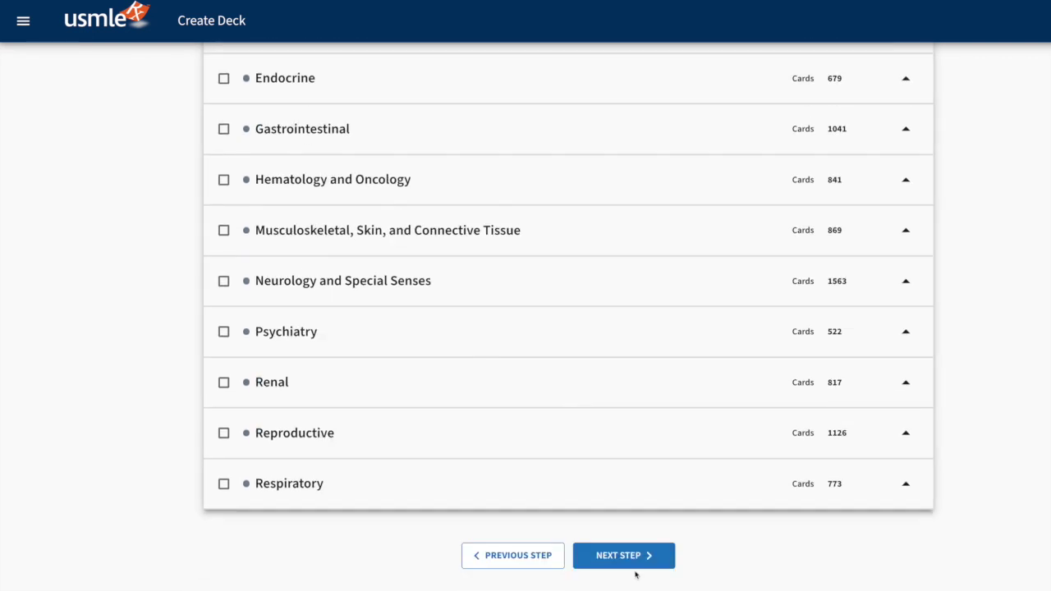
click(623, 558)
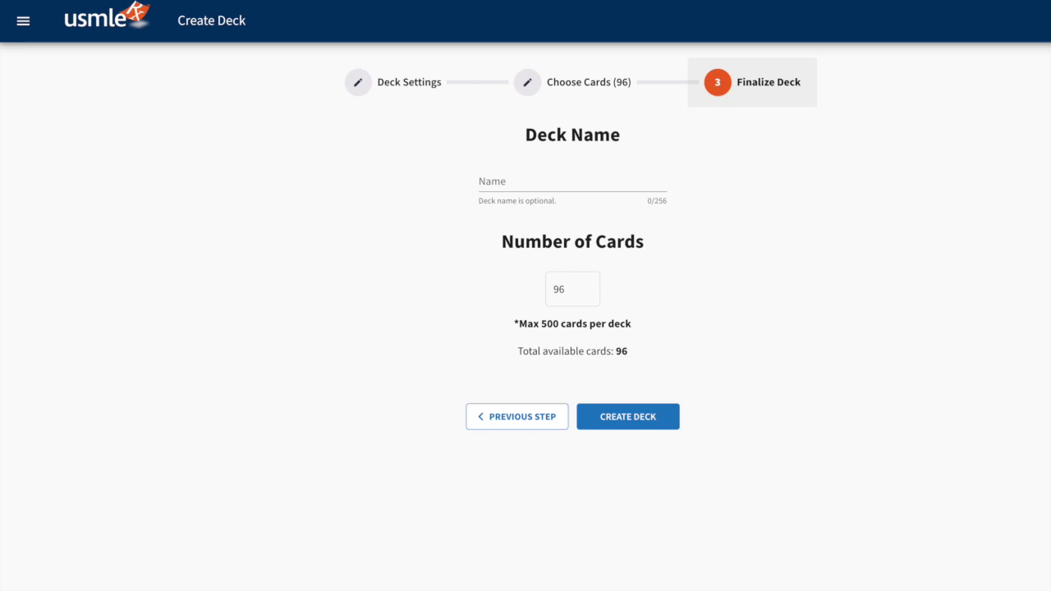
click(507, 181)
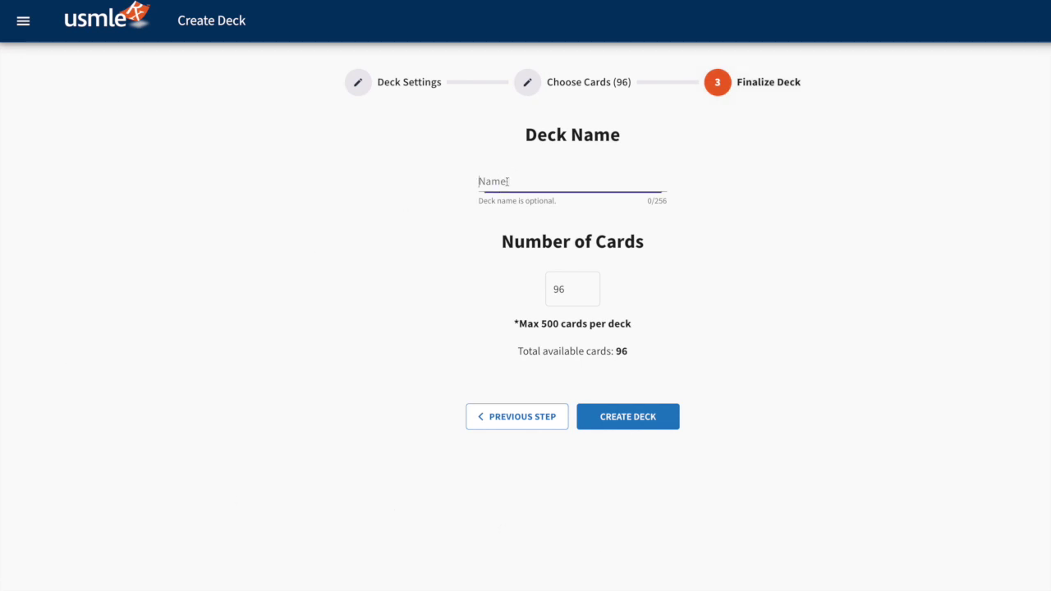
text(Pathology 2)
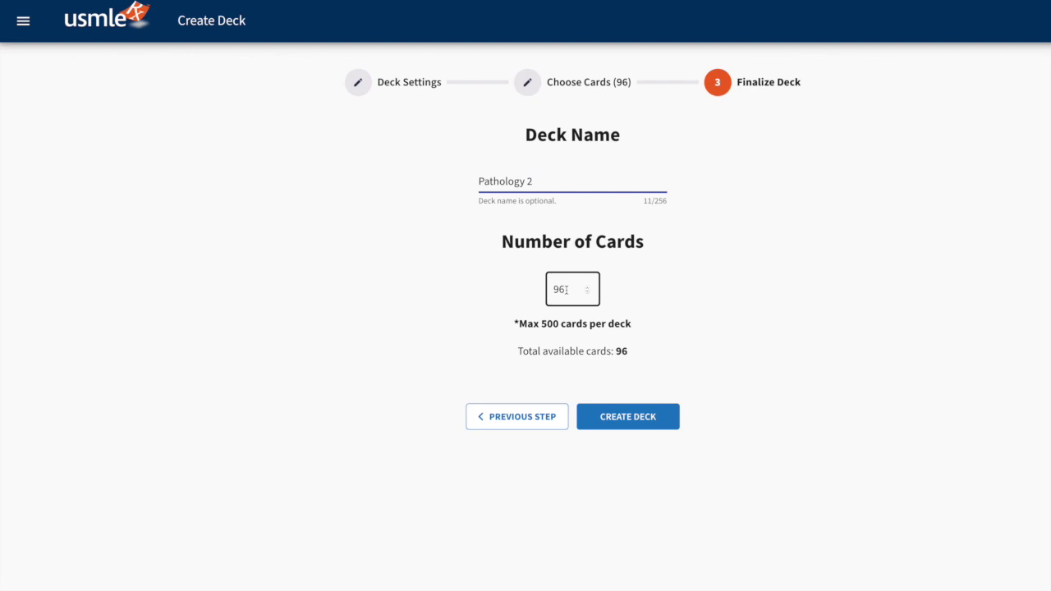
Set the number of cards to 50 and create the deck
drag(566, 289, 553, 289)
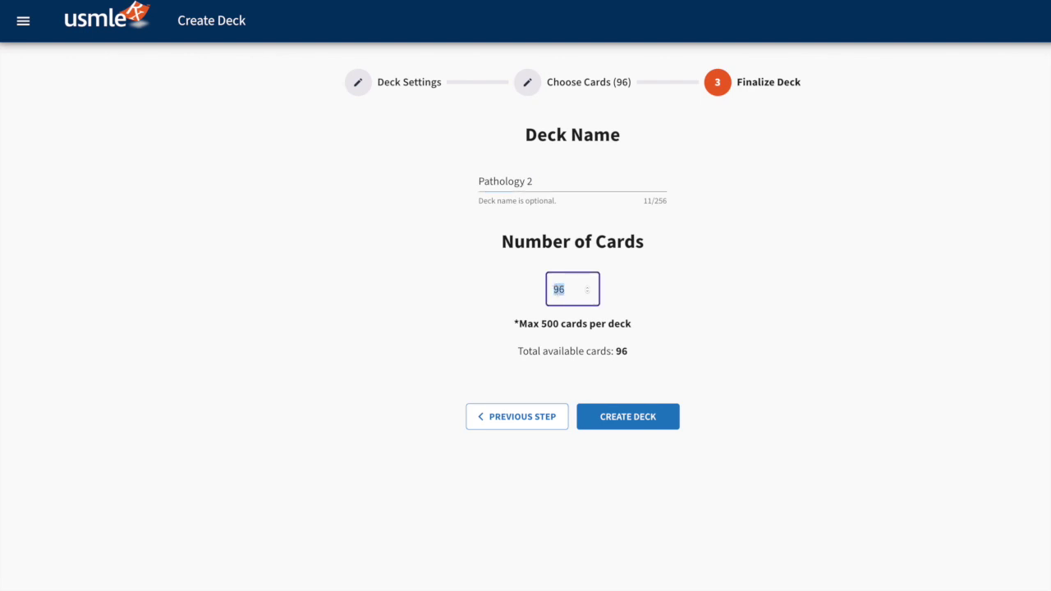
text(50)
click(631, 417)
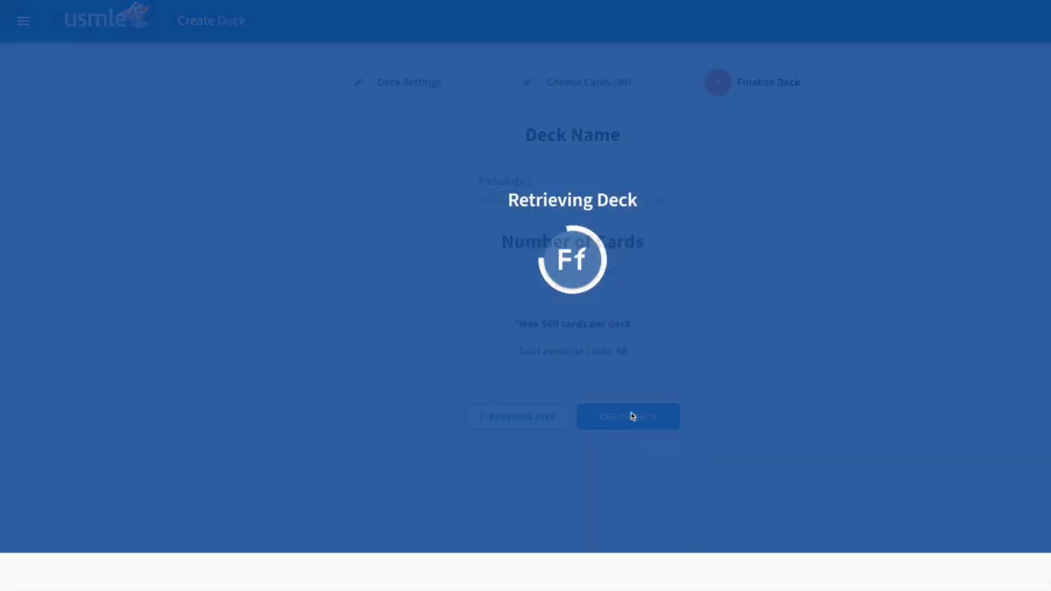